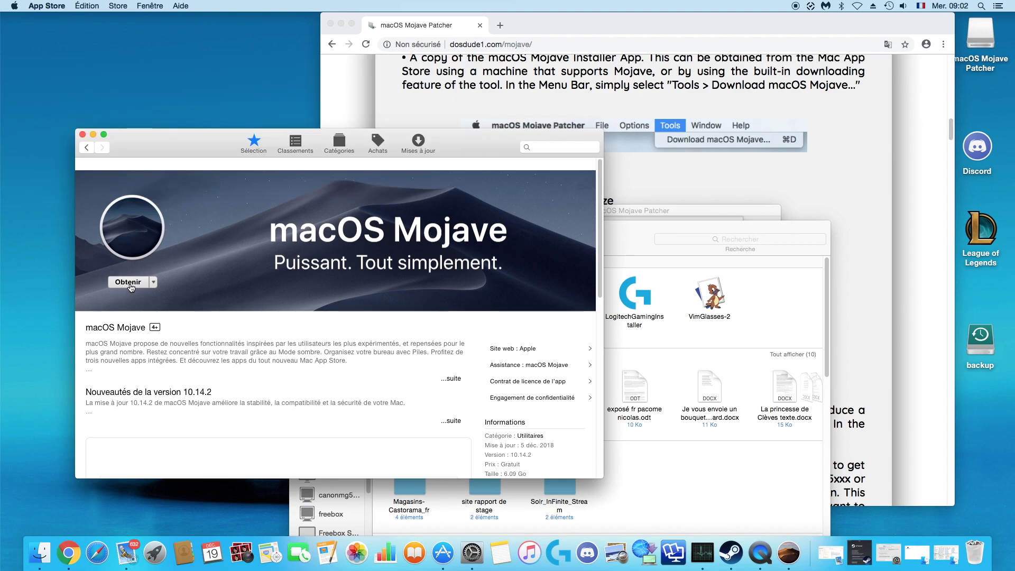
Switch to Finder and show the contents of the Applications folder.
click(40, 552)
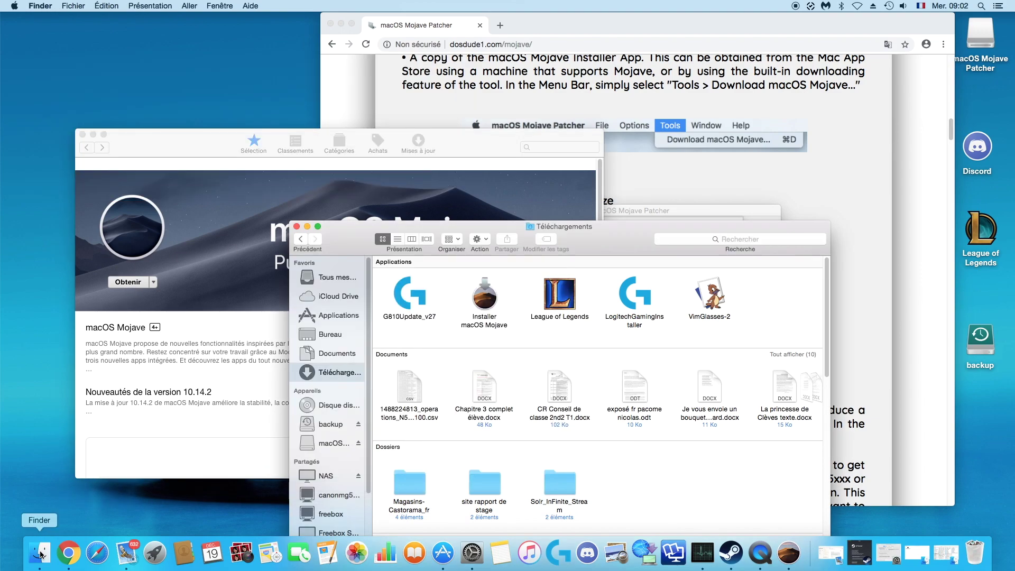
click(331, 317)
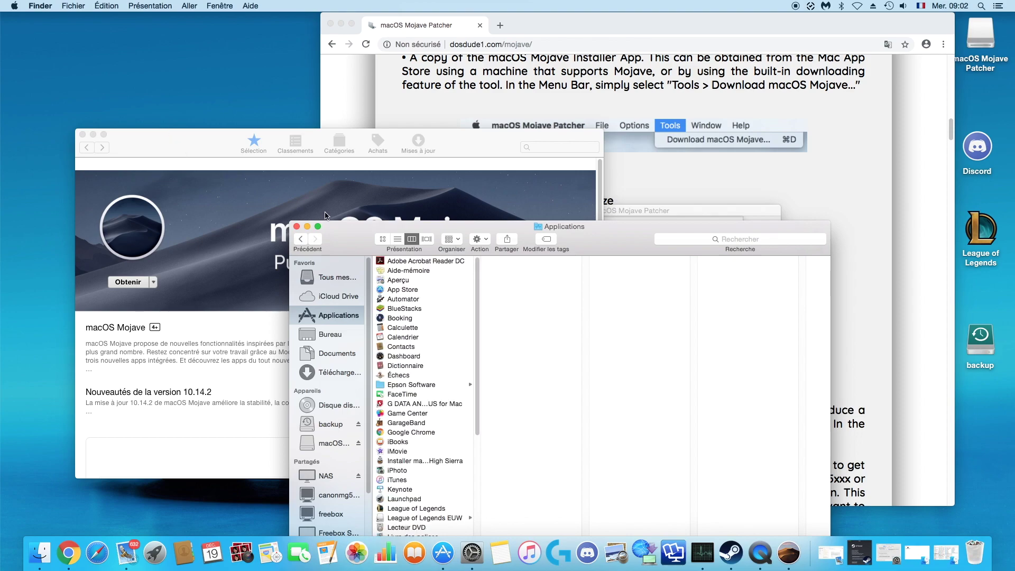
Switch back to the App Store, view the list of purchased apps, and minimize the window.
click(184, 132)
drag(184, 132, 166, 114)
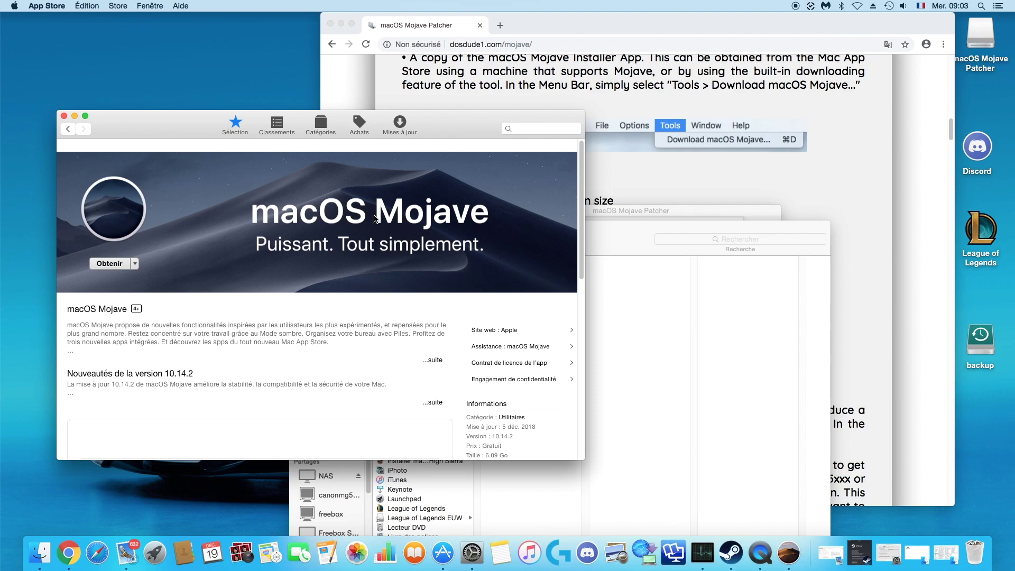
click(358, 126)
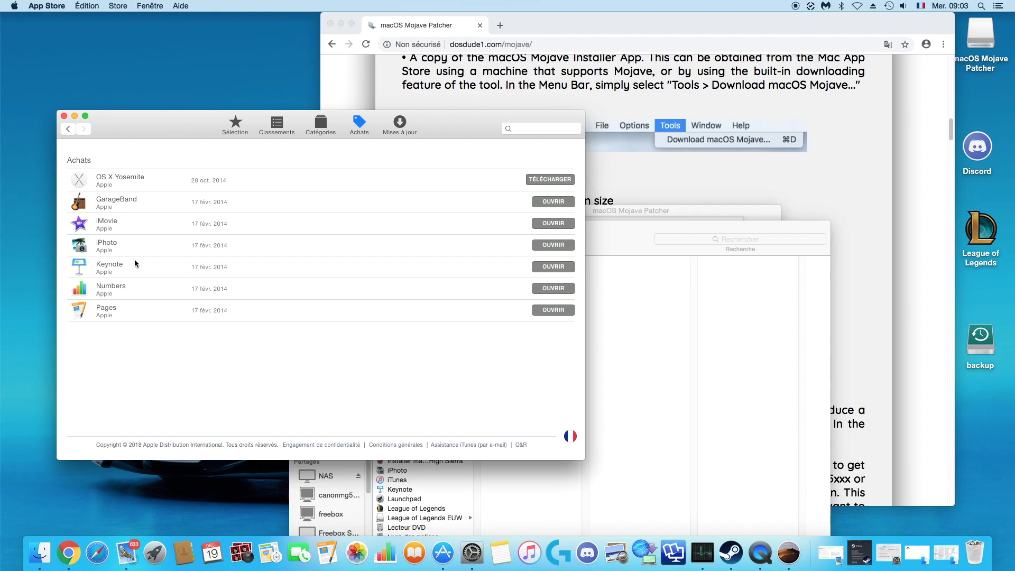
click(74, 117)
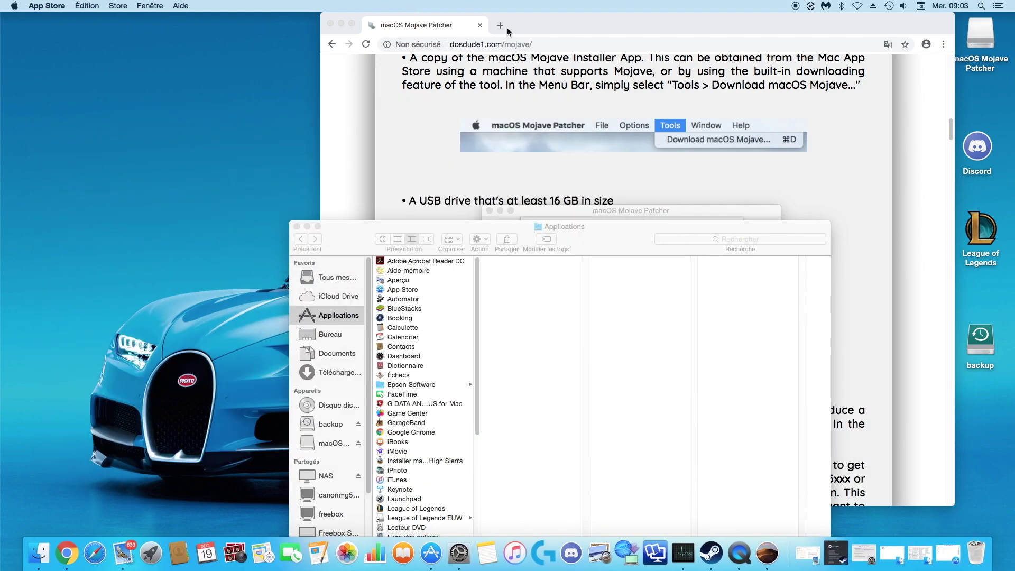
Search Google for "mojave patcher" in a new Chrome tab and examine the required items and tool download links on the dosdude1.com page.
click(500, 25)
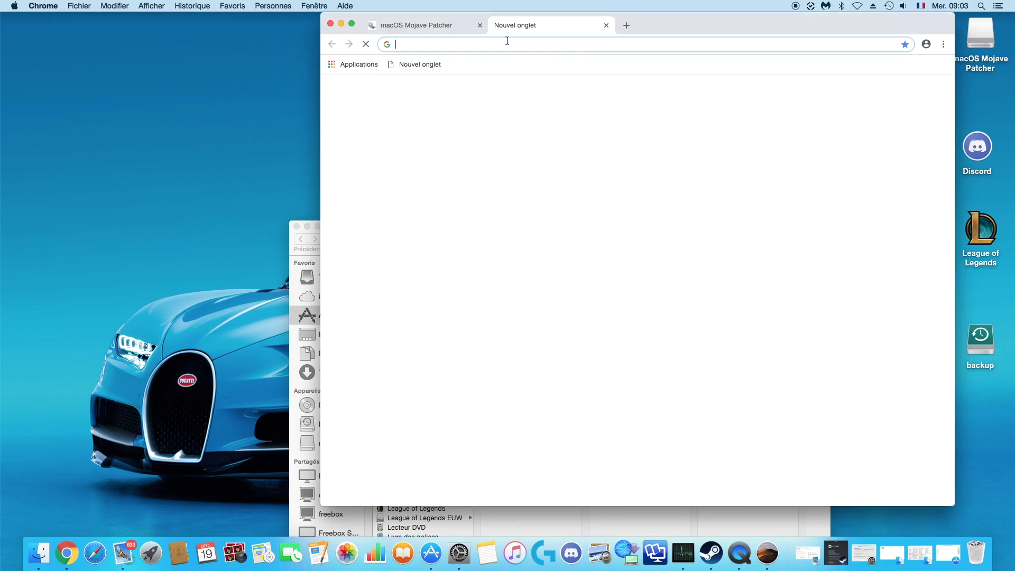
text(mojav)
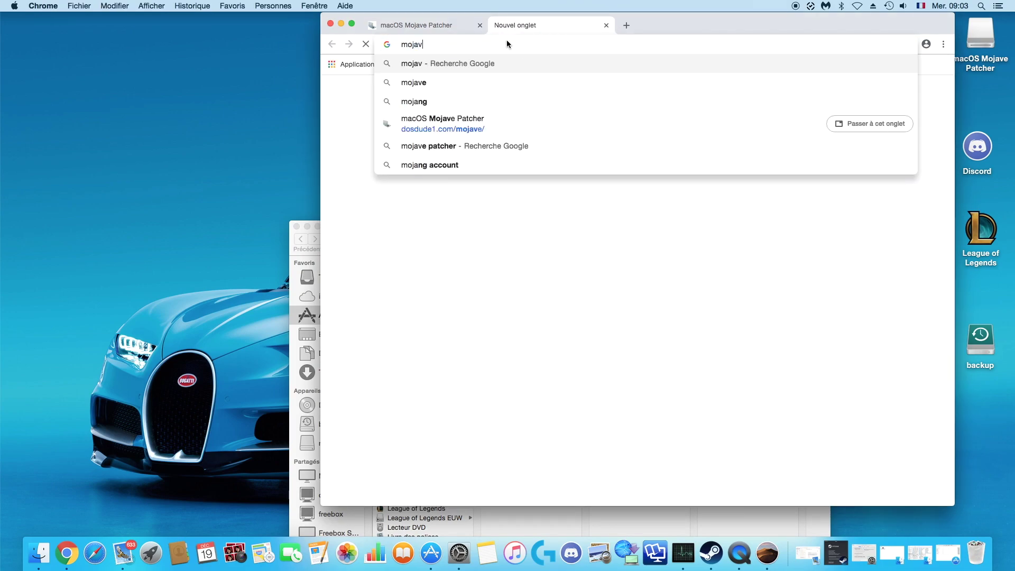
text(e patcher)
key(Return)
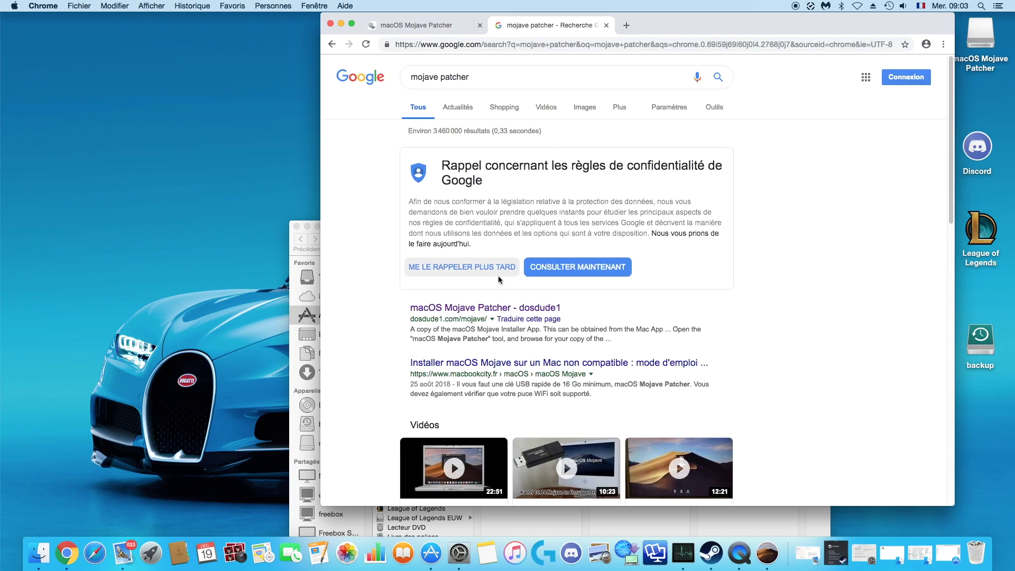
click(467, 309)
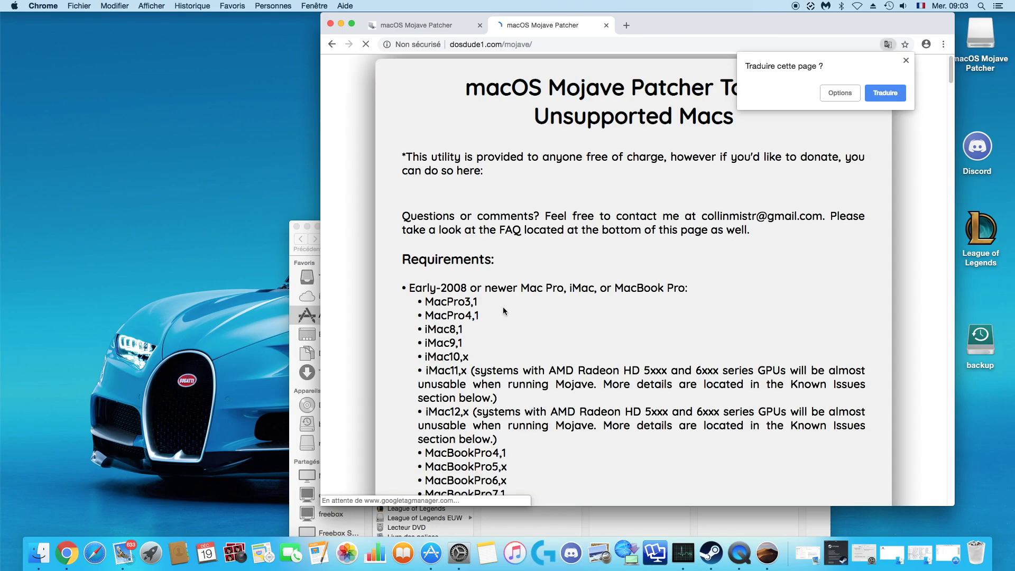
scroll(595, 302, down, 20)
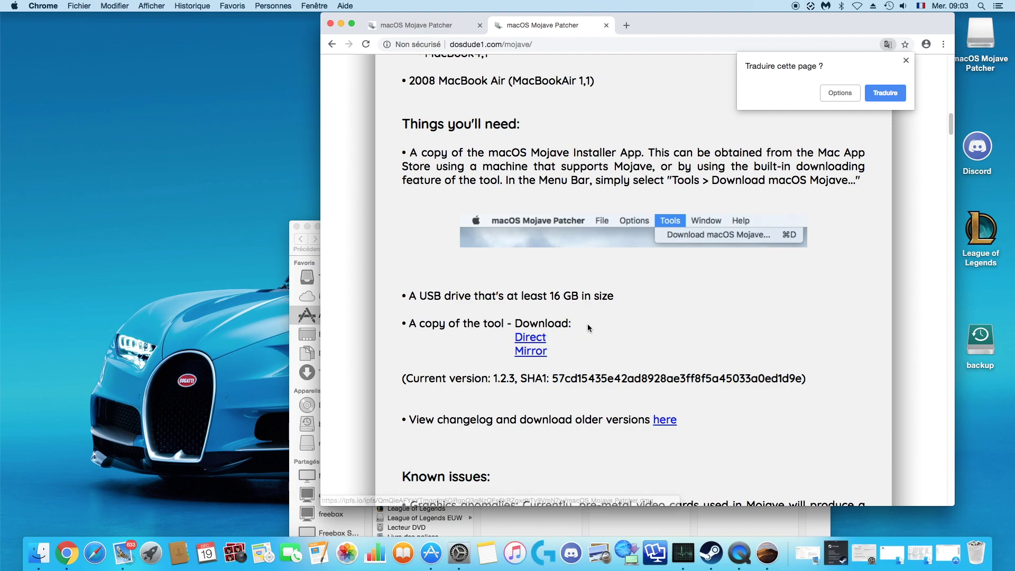
scroll(598, 339, down, 5)
scroll(571, 320, up, 1)
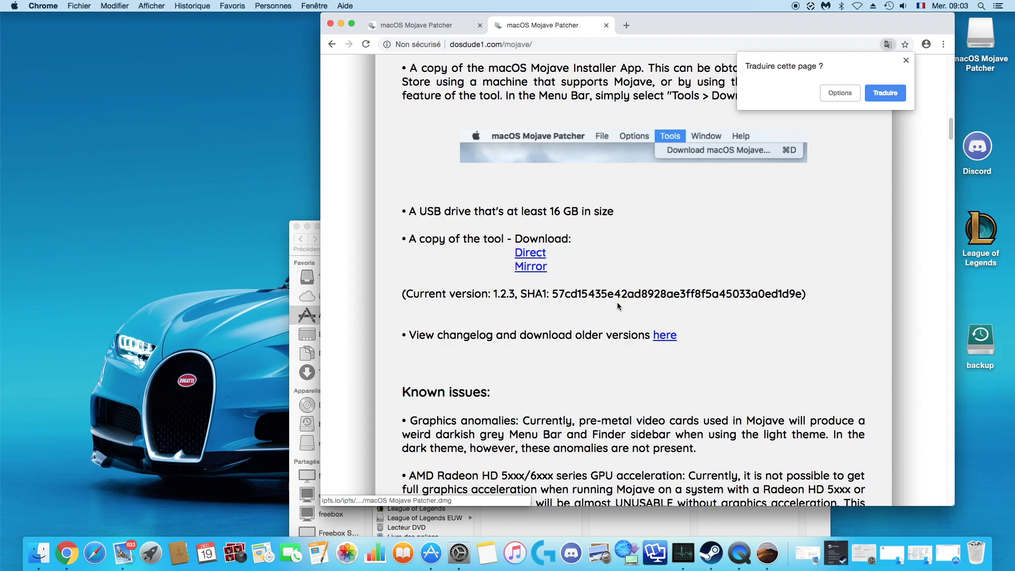
scroll(615, 305, up, 6)
scroll(615, 306, down, 4)
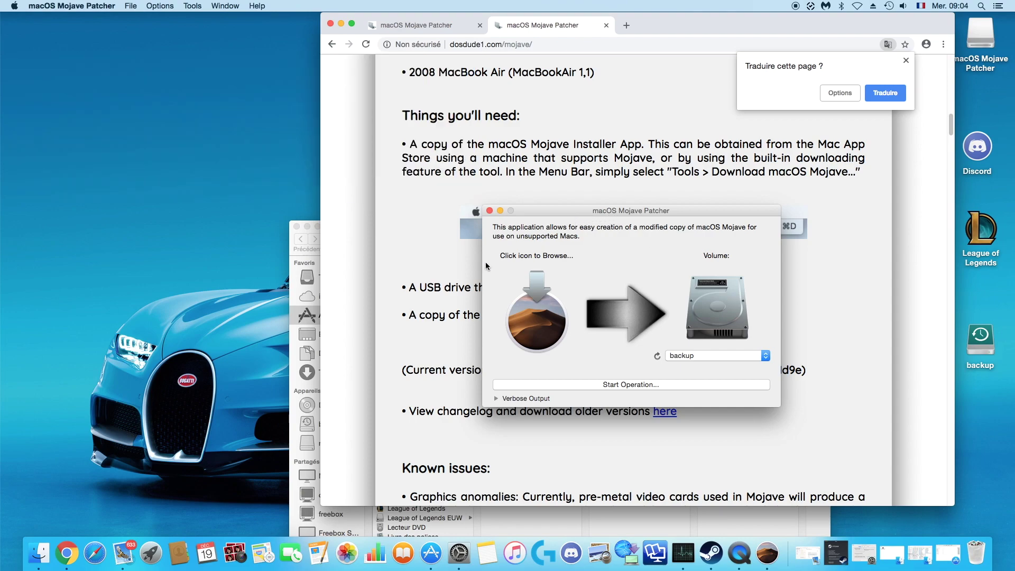
Open the macOS Mojave Patcher disk in Finder and rearrange the windows so the patcher application is fully in front.
click(104, 480)
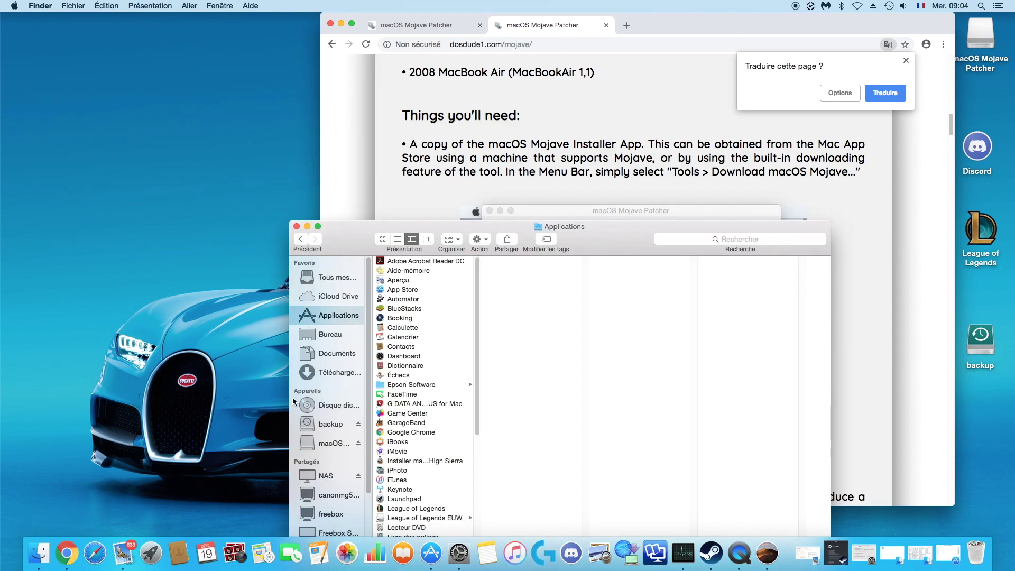
click(337, 443)
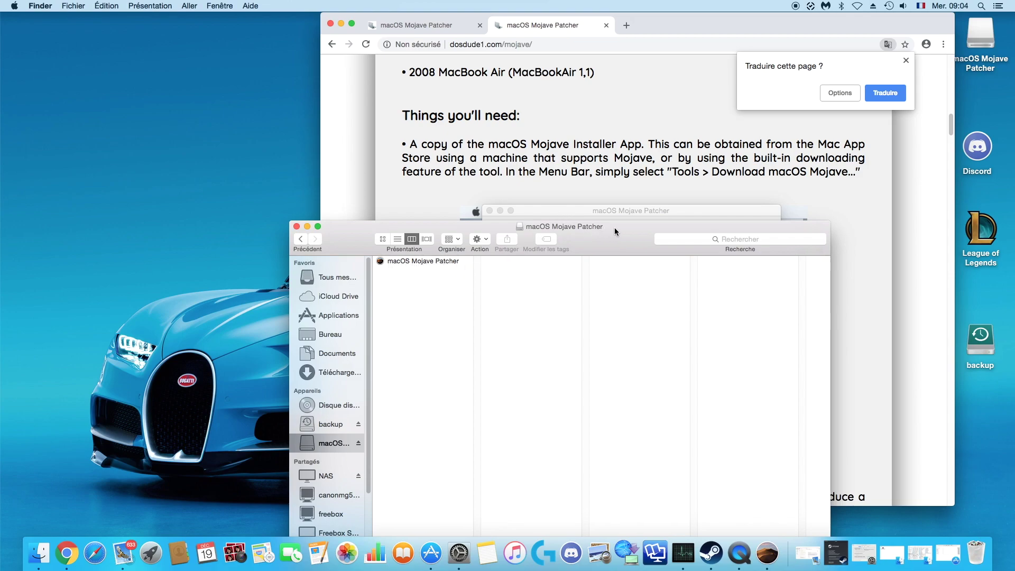
drag(616, 231, 509, 456)
drag(598, 217, 523, 181)
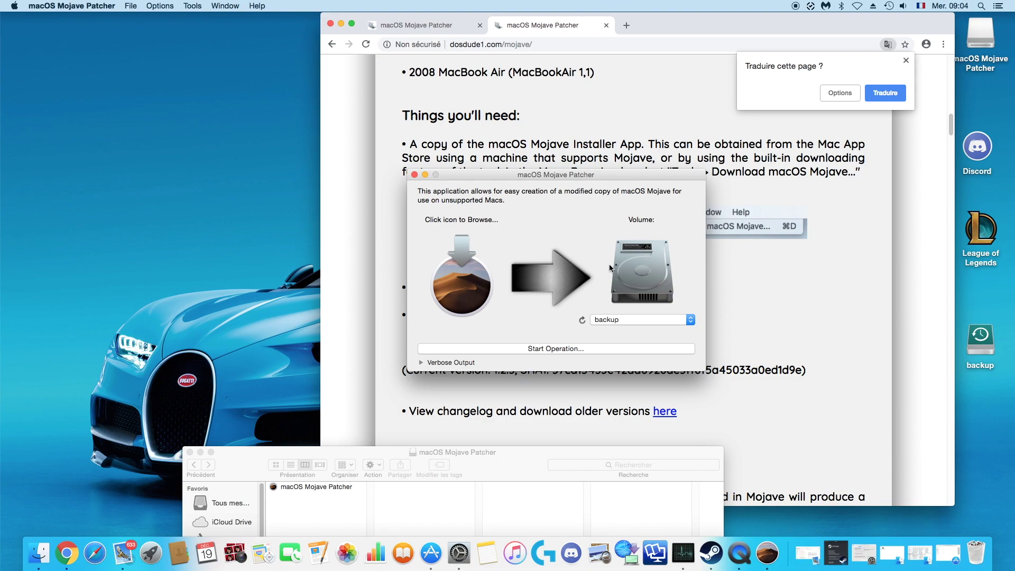
mouse_move(528, 179)
mouse_down()
mouse_move(500, 175)
mouse_move(531, 190)
mouse_up()
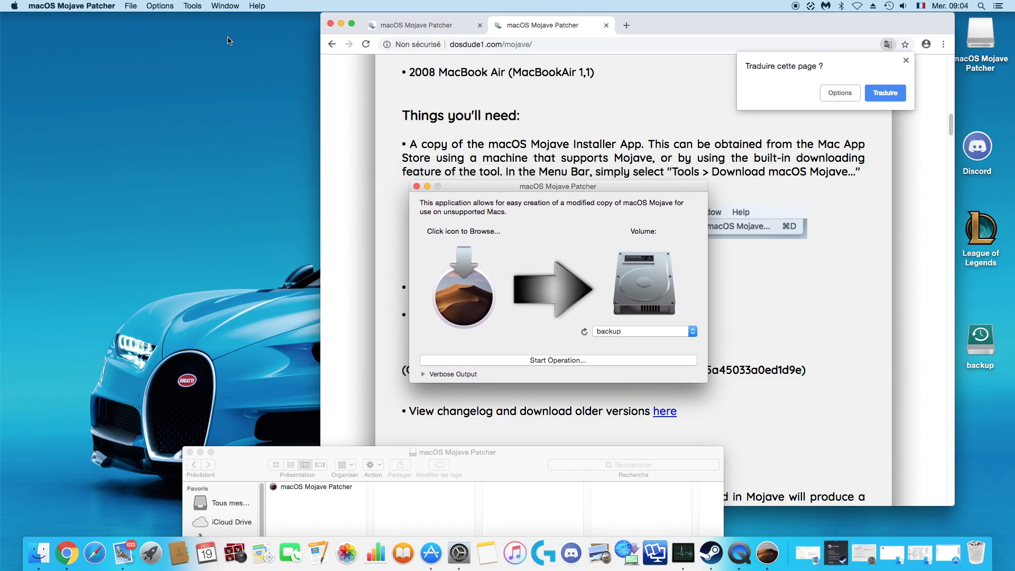
Start the macOS Mojave download from within the patcher and agree to proceed with it.
click(193, 6)
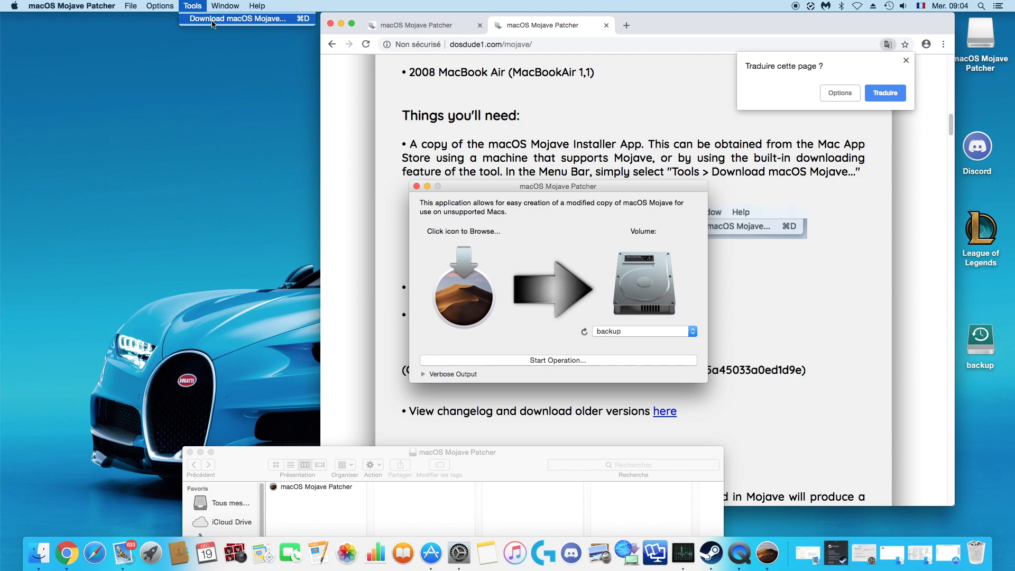
click(212, 22)
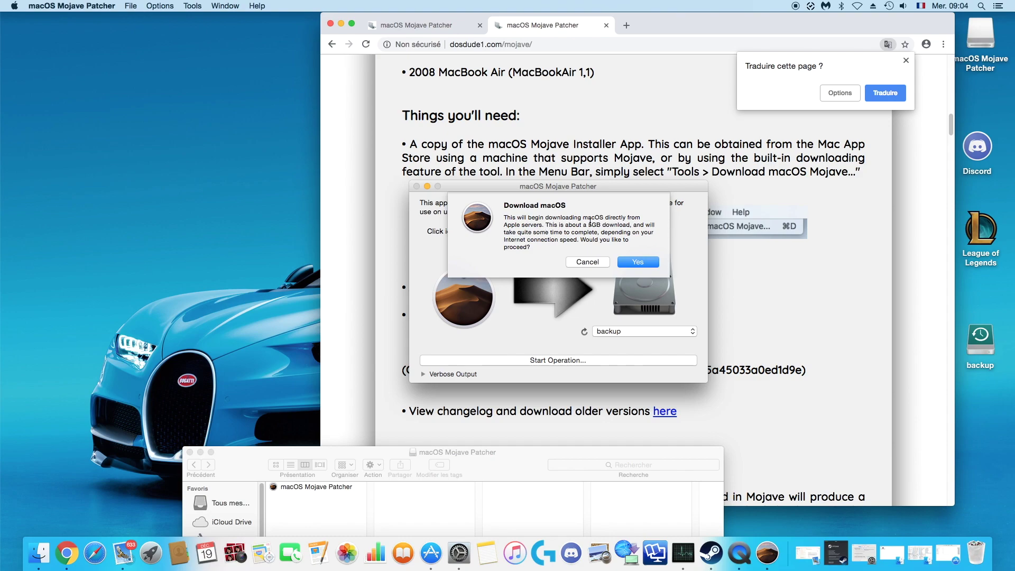
click(638, 262)
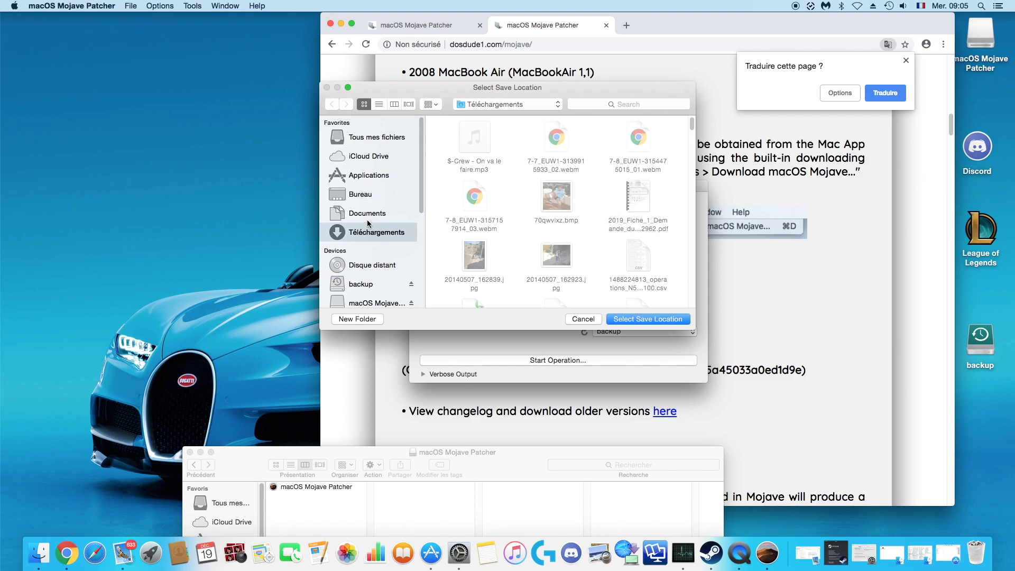
Create a folder named Mojave from the Téléchargements save location and confirm the location to begin the download.
click(378, 105)
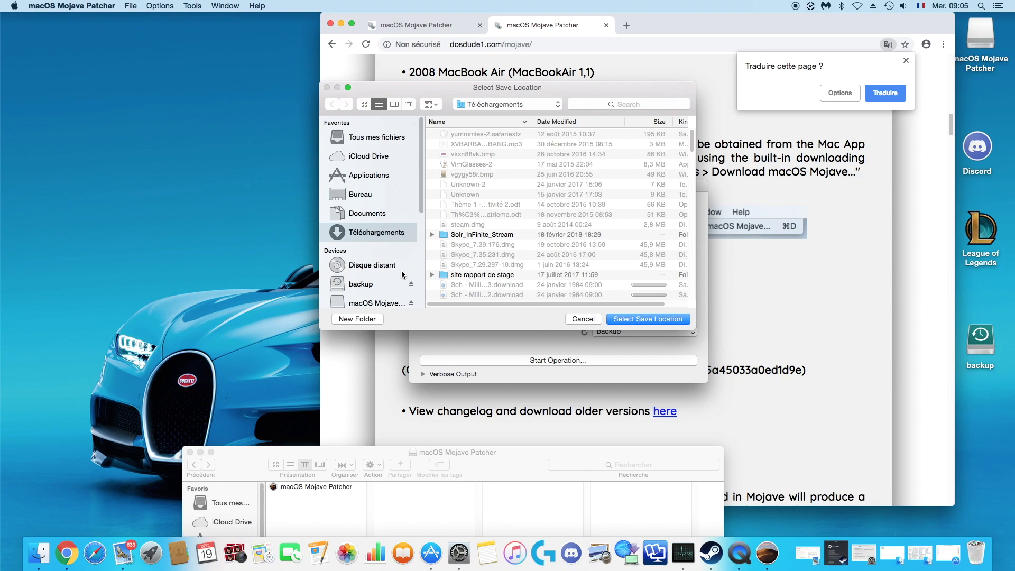
click(364, 319)
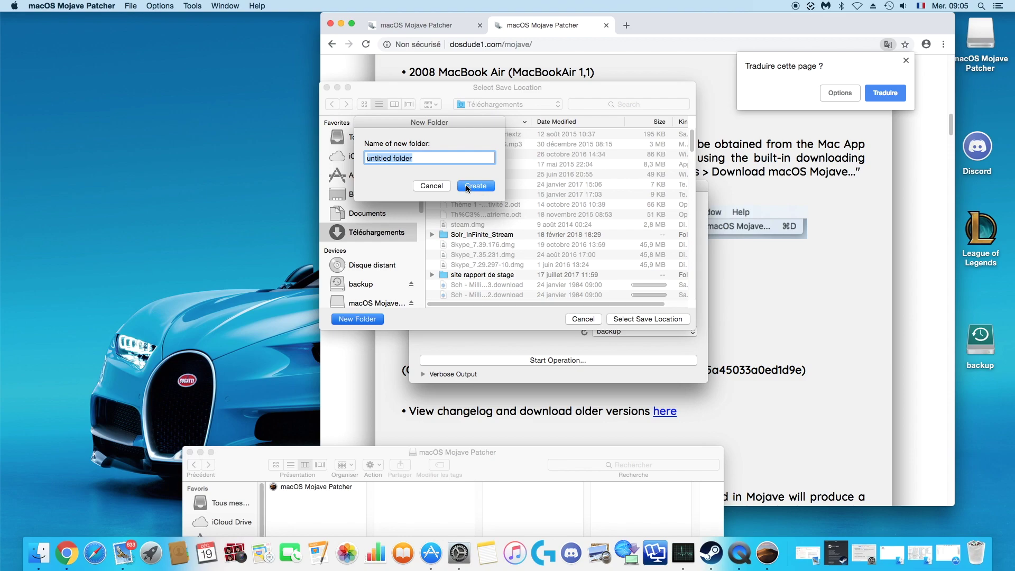
text(Mojave)
click(462, 186)
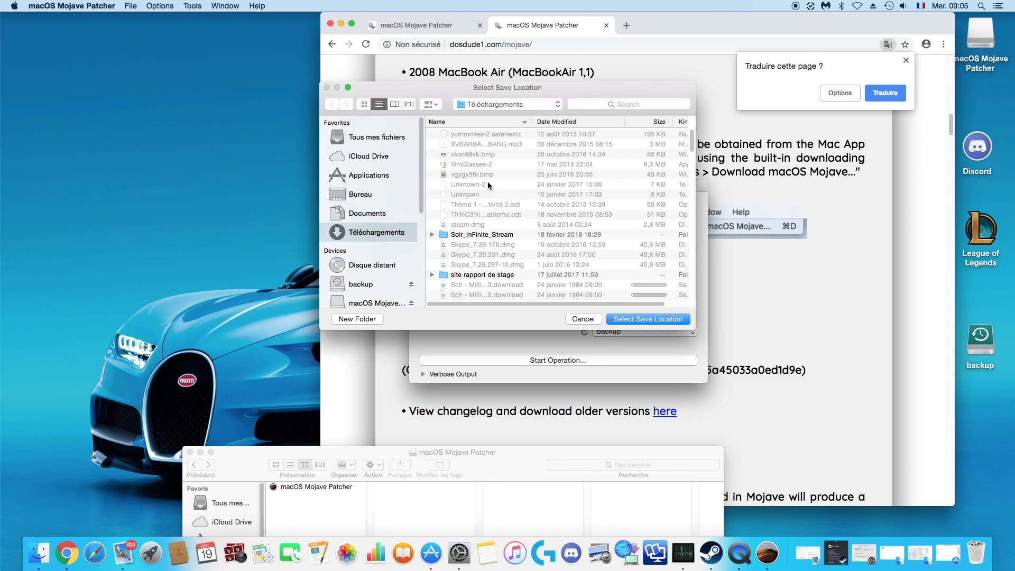
click(643, 320)
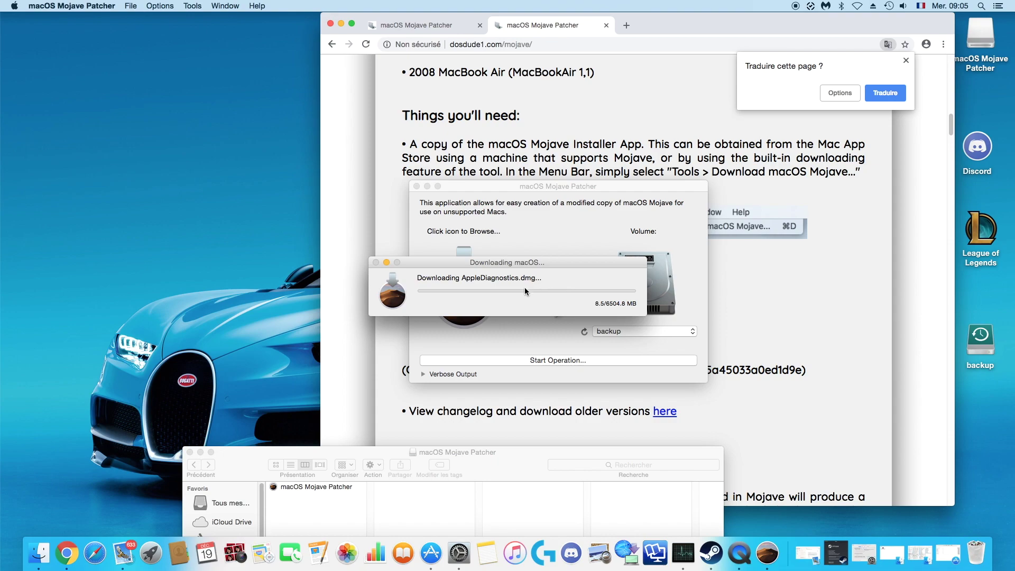
mouse_move(554, 261)
mouse_down()
mouse_move(569, 273)
mouse_move(553, 265)
mouse_up()
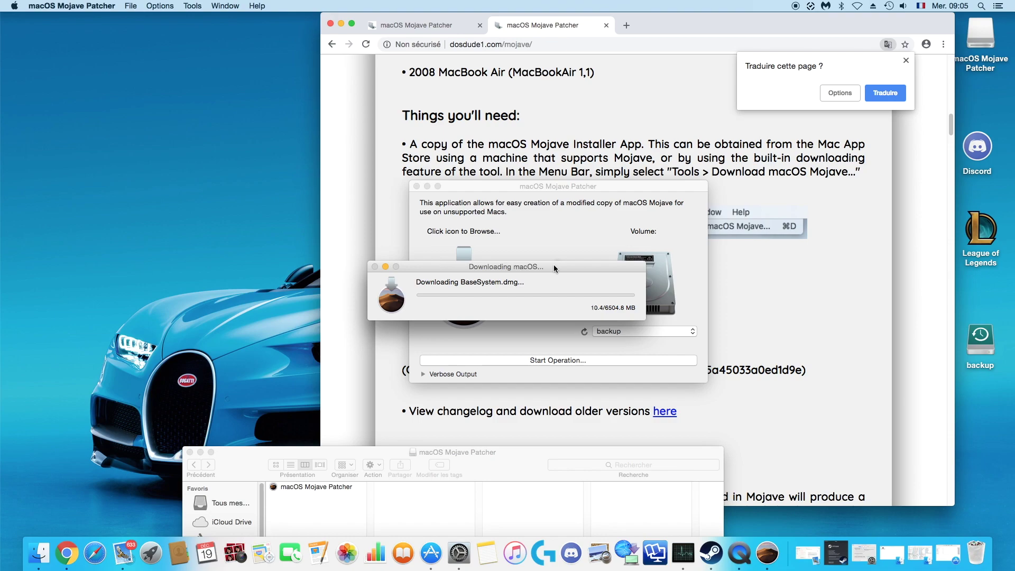
drag(553, 267, 556, 271)
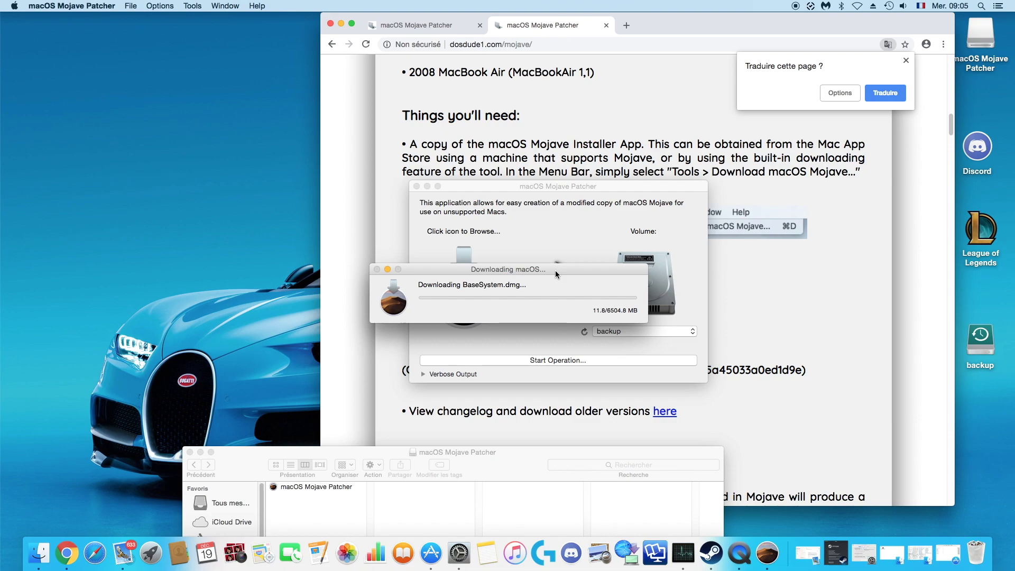
drag(555, 273, 567, 256)
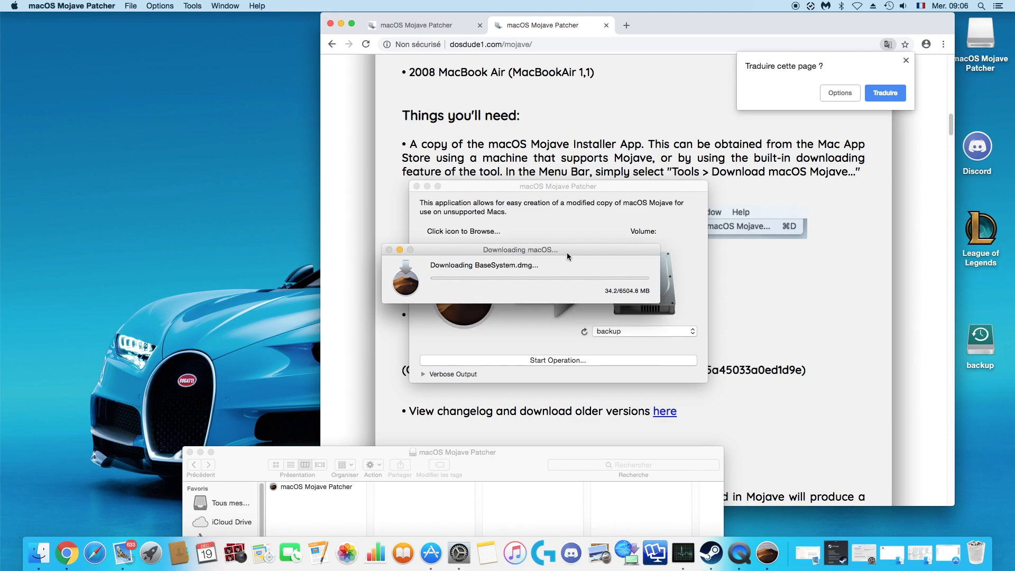